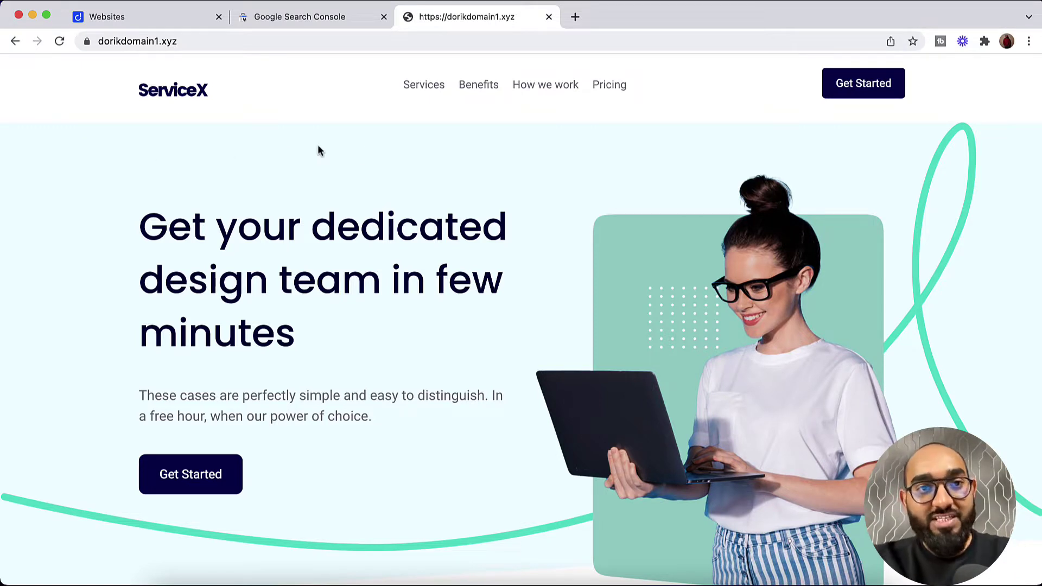
Load dorikdomain1.xyz/sitemap.xml in Chrome to show the six page URLs
{"action": "left_click", "coordinate": [229, 44]}
{"action": "key", "text": "super+c"}
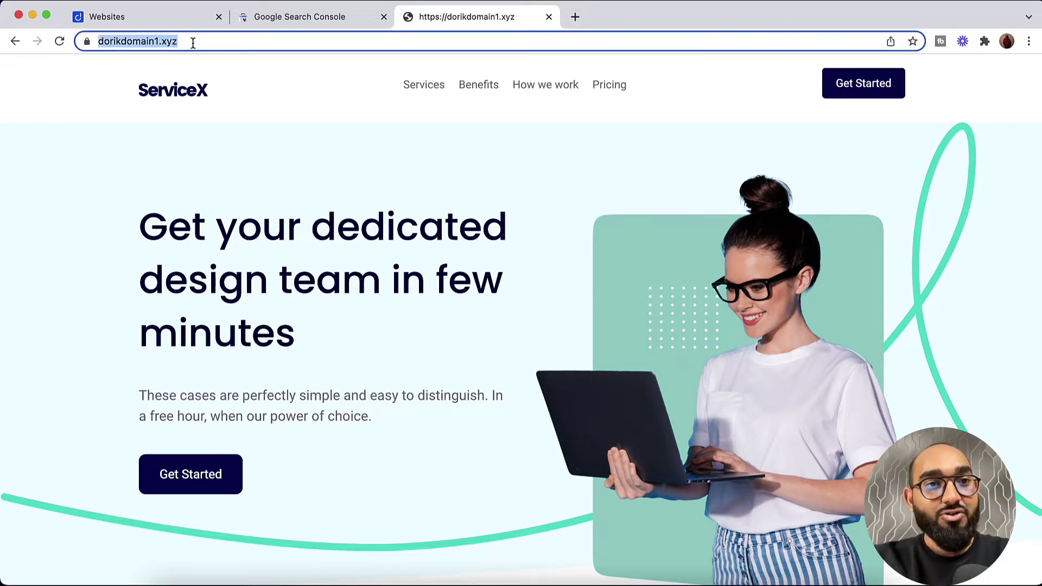
{"action": "left_click", "coordinate": [196, 43]}
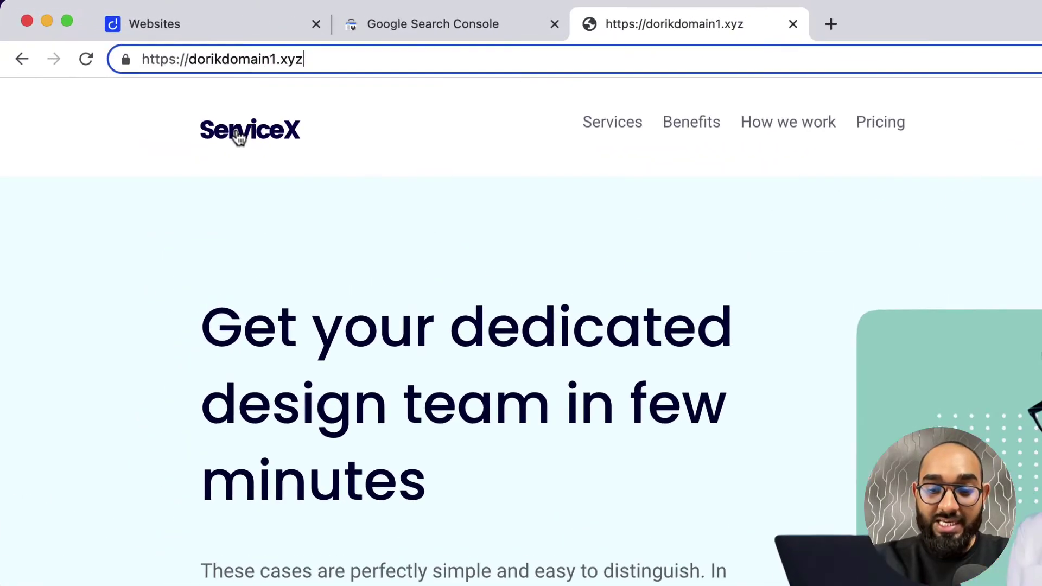
{"action": "type", "text": "/"}
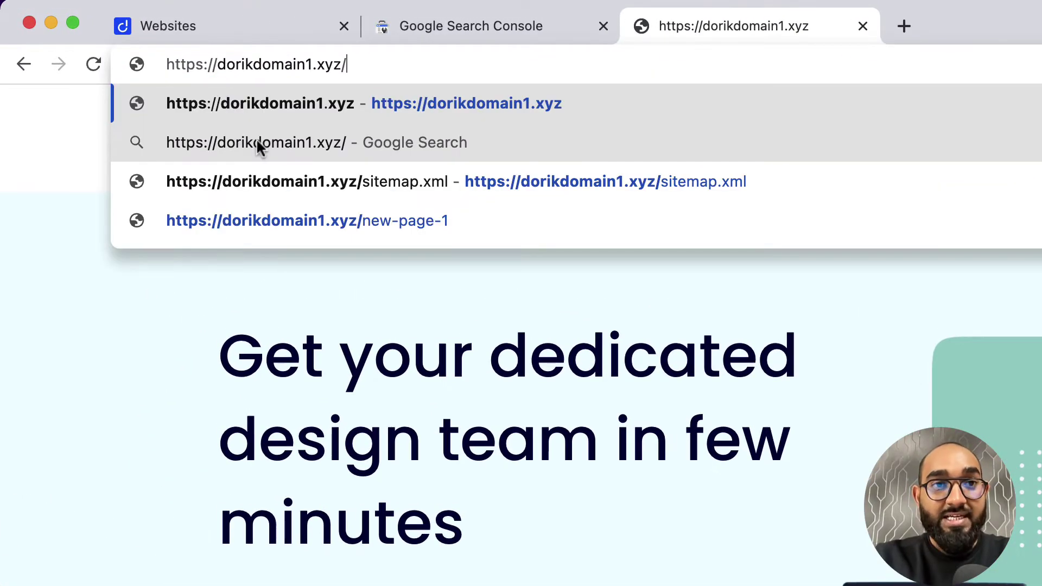
{"action": "type", "text": "sitem"}
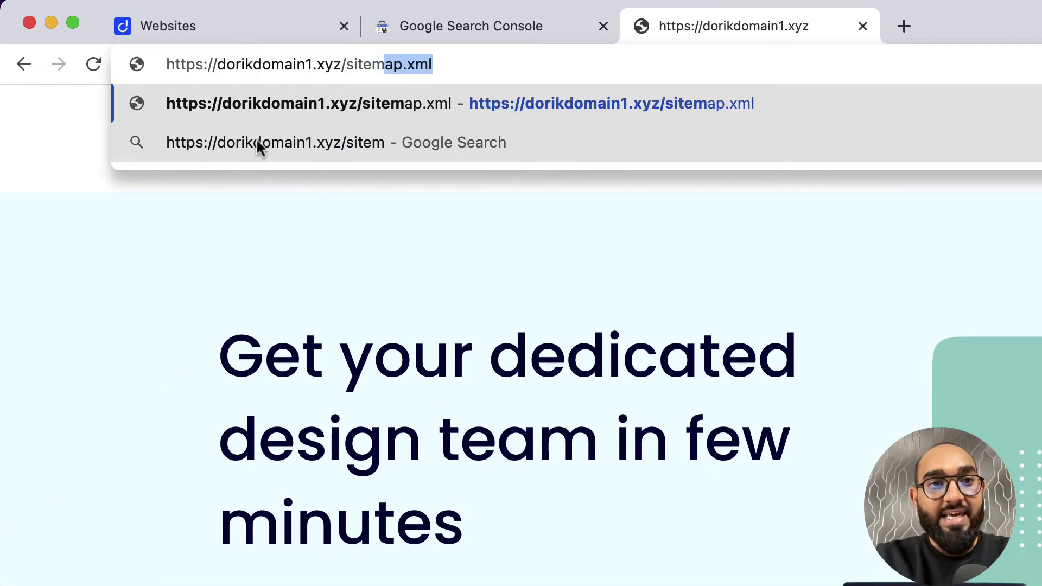
{"action": "type", "text": "ap.xml"}
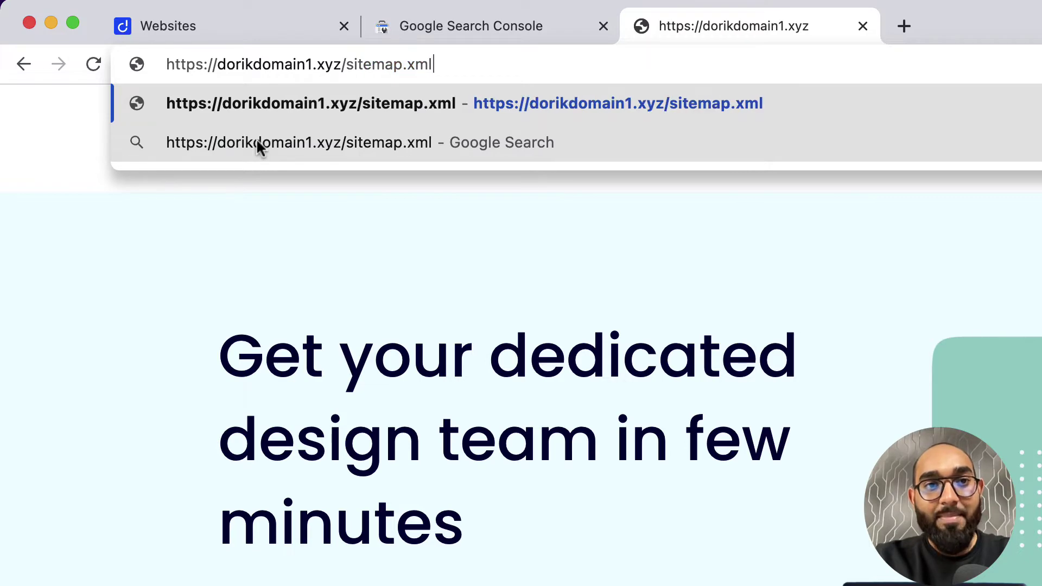
{"action": "key", "text": "Return"}
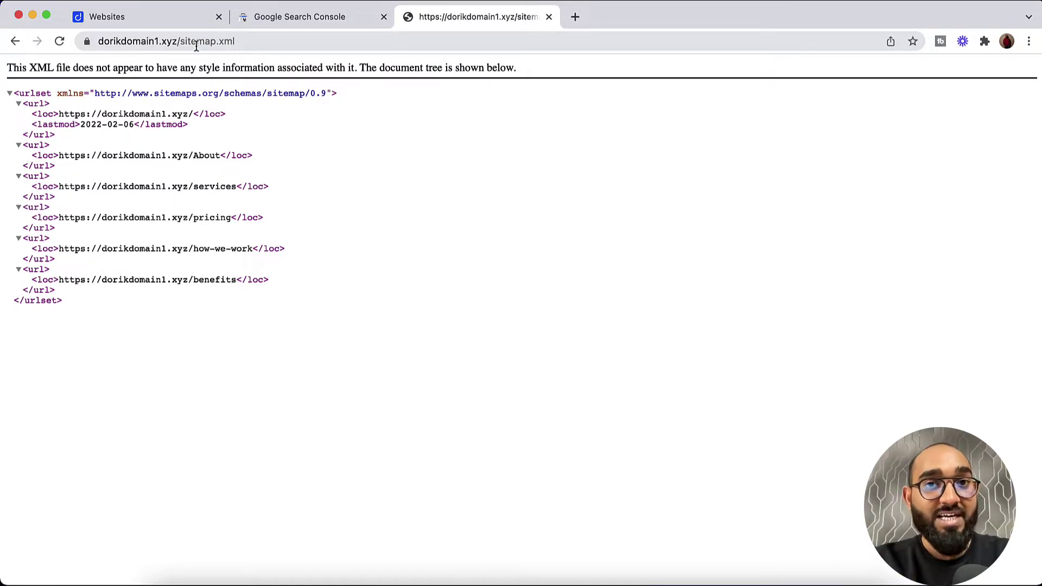
Begin Search Console setup and choose the URL-prefix property type
{"action": "left_click", "coordinate": [298, 17]}
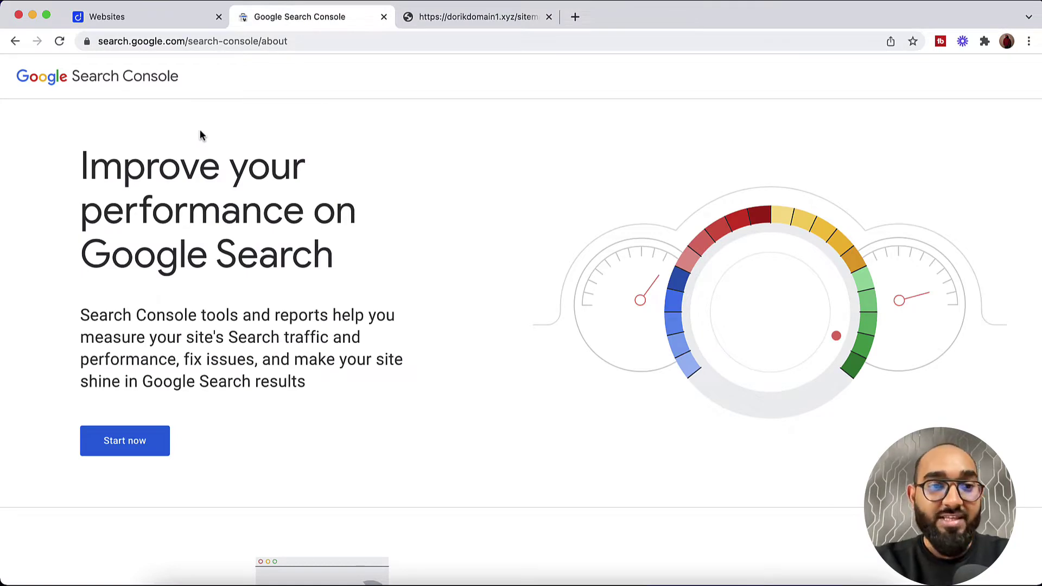
{"action": "left_click", "coordinate": [100, 450]}
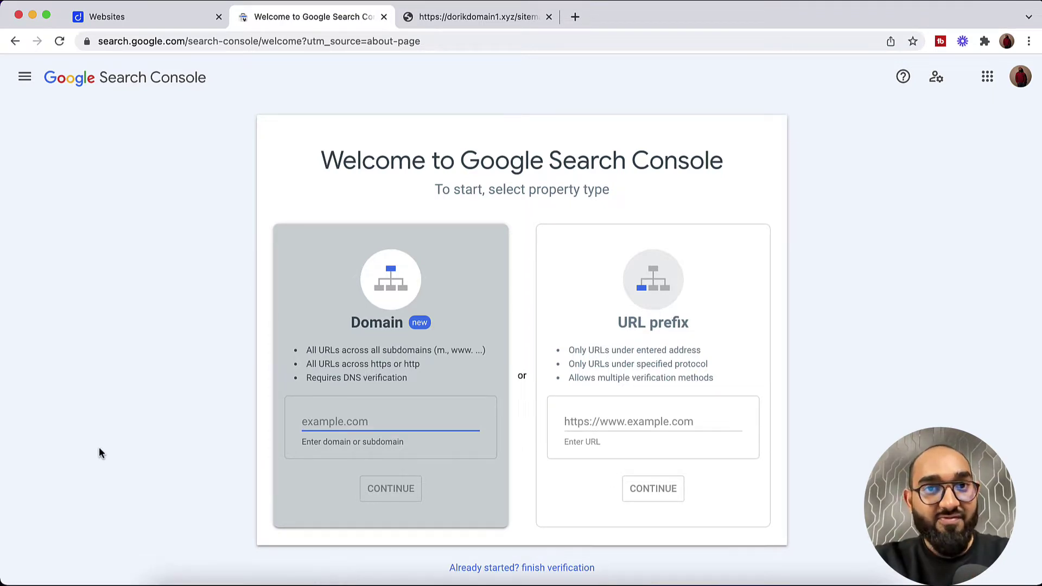
{"action": "left_click", "coordinate": [627, 426]}
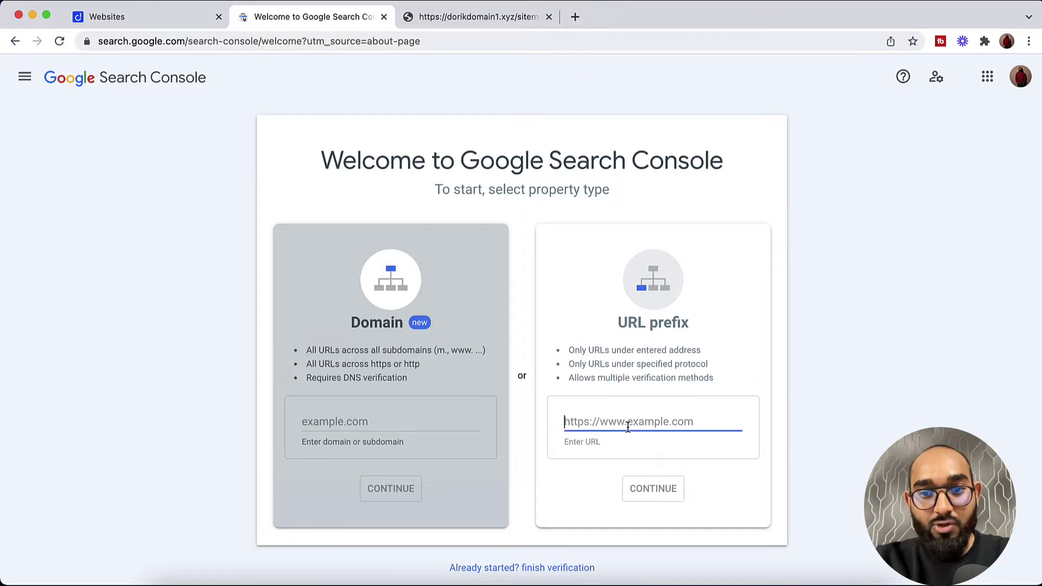
{"action": "left_click", "coordinate": [499, 15]}
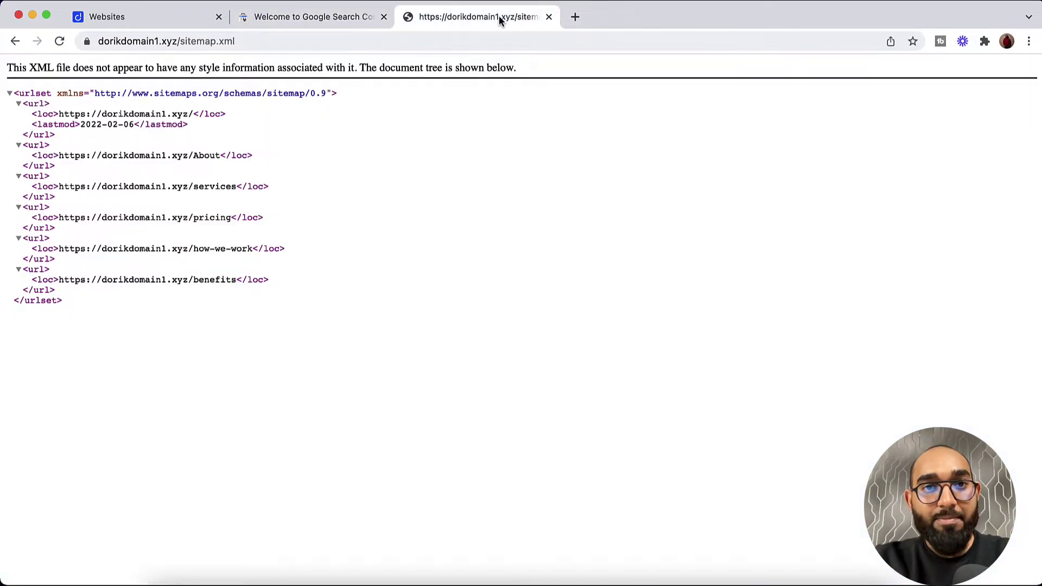
{"action": "left_click_drag", "start_coordinate": [179, 39], "coordinate": [81, 50]}
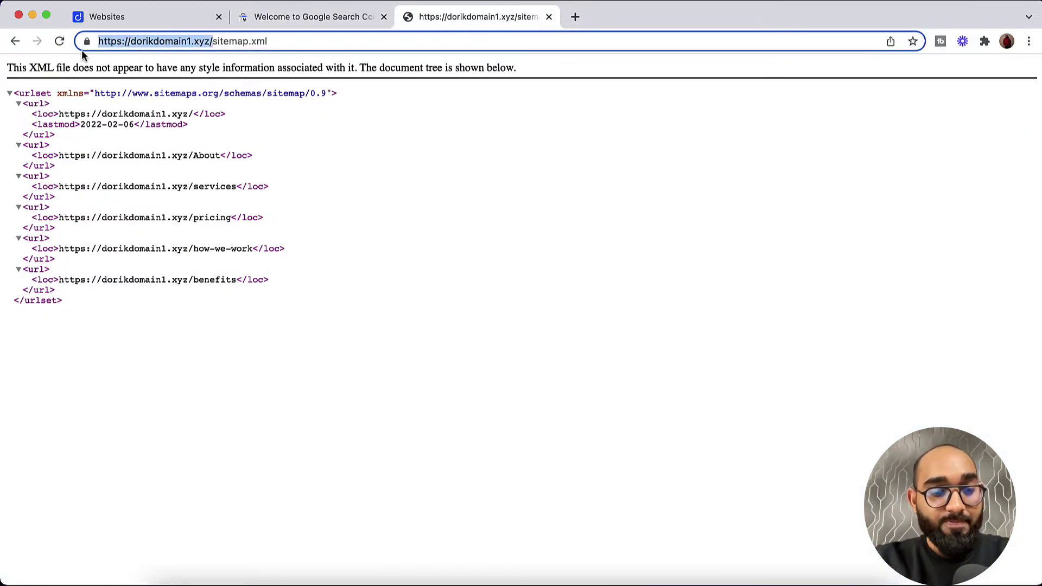
{"action": "left_click", "coordinate": [329, 16]}
{"action": "left_click", "coordinate": [615, 425]}
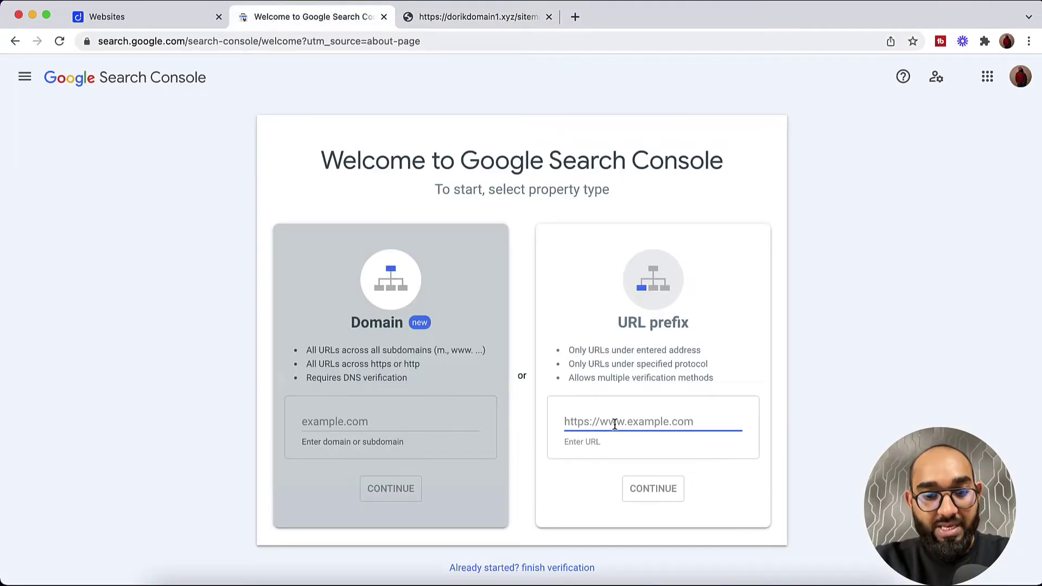
{"action": "key", "text": "super+v"}
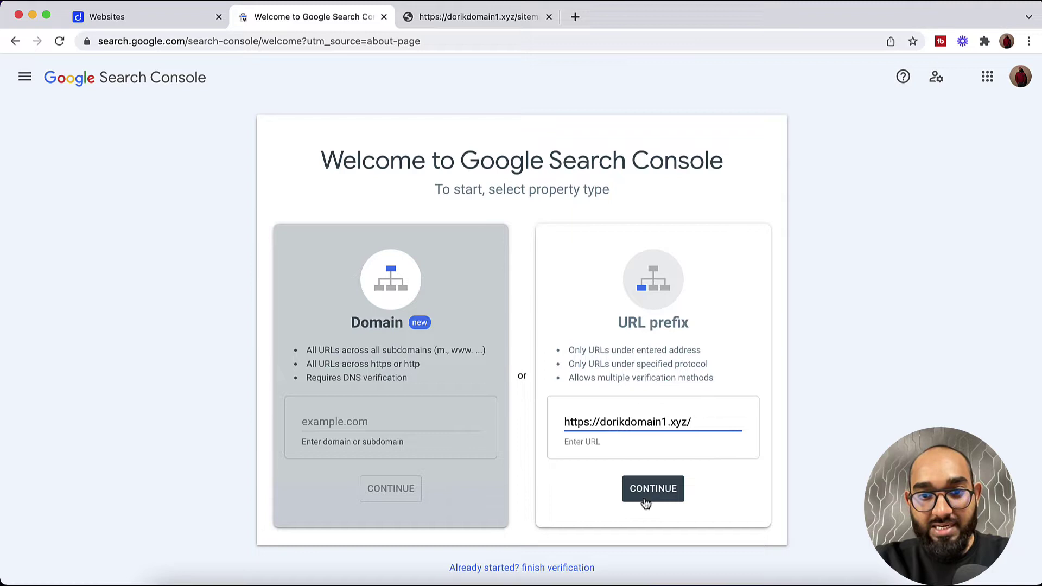
{"action": "left_click", "coordinate": [656, 496]}
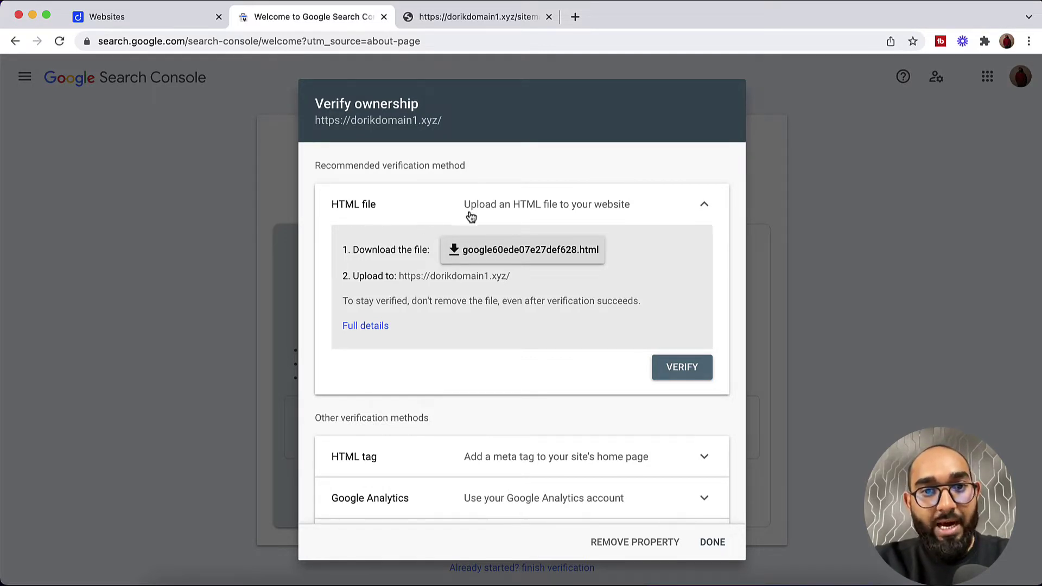
Expand the HTML tag method and copy its google-site-verification meta tag
{"action": "scroll", "coordinate": [503, 222], "scroll_direction": "down", "scroll_amount": 3}
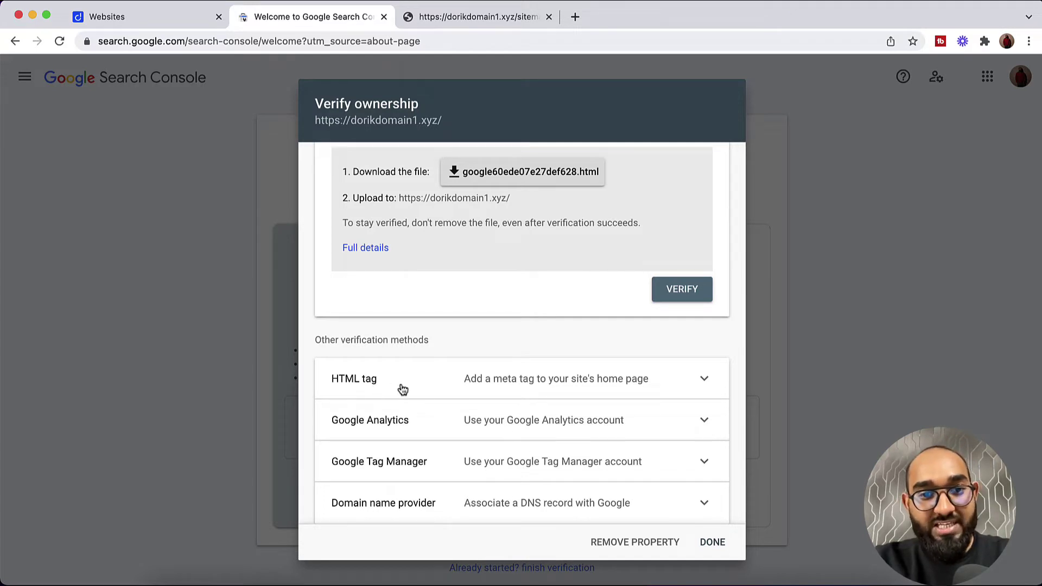
{"action": "left_click", "coordinate": [554, 380]}
{"action": "scroll", "coordinate": [554, 380], "scroll_direction": "down", "scroll_amount": 5}
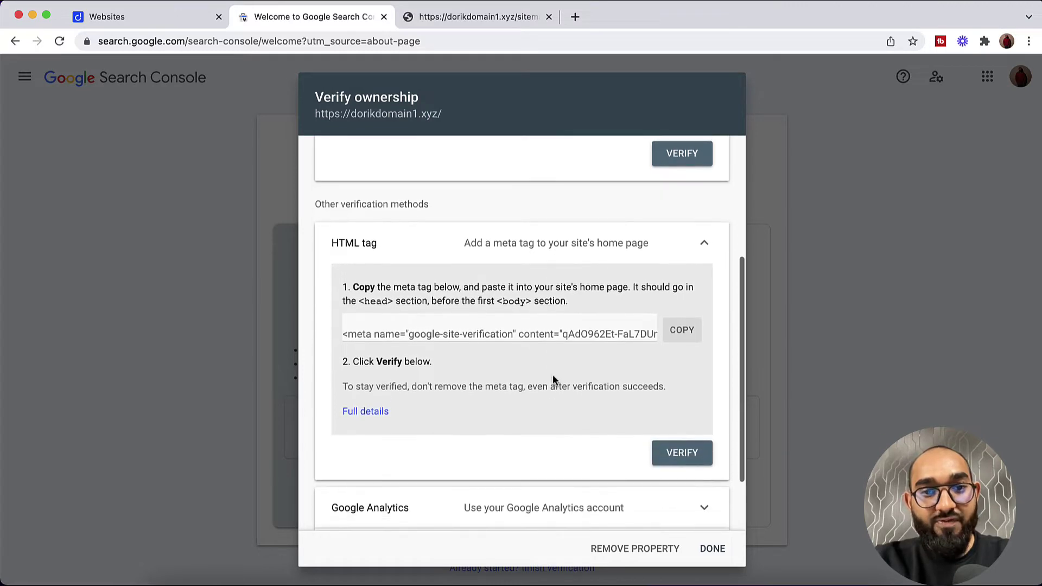
{"action": "left_click", "coordinate": [679, 338]}
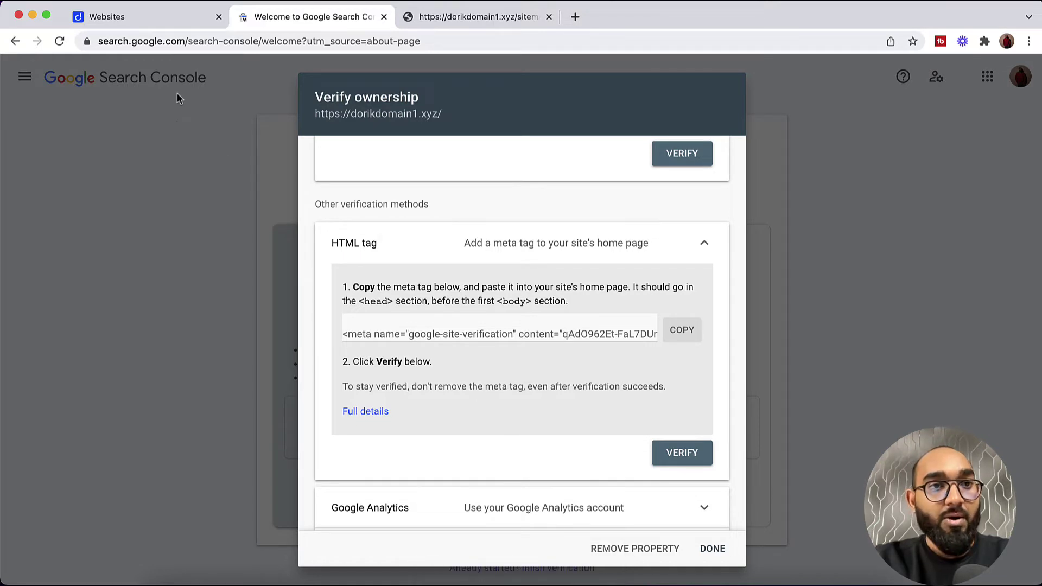
Paste the verification meta tag into the ServiceX site's Header Code after the style block
{"action": "left_click", "coordinate": [163, 19]}
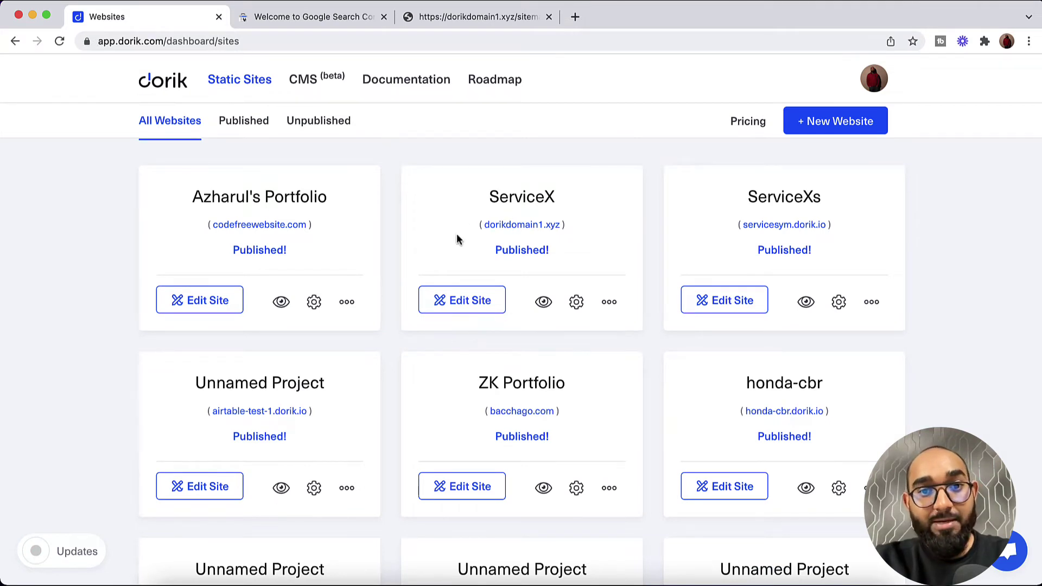
{"action": "left_click", "coordinate": [464, 309]}
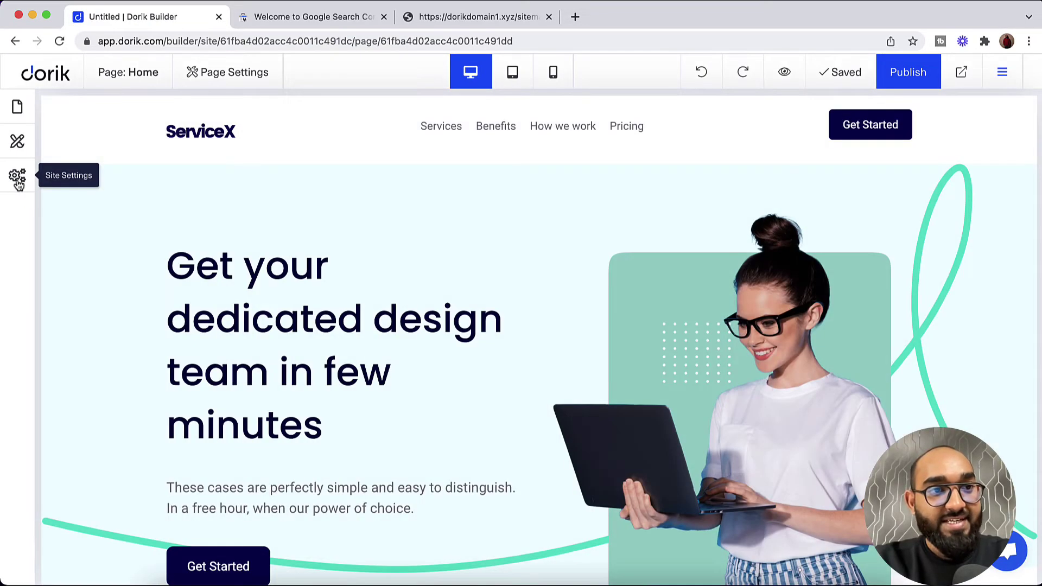
{"action": "left_click", "coordinate": [17, 178]}
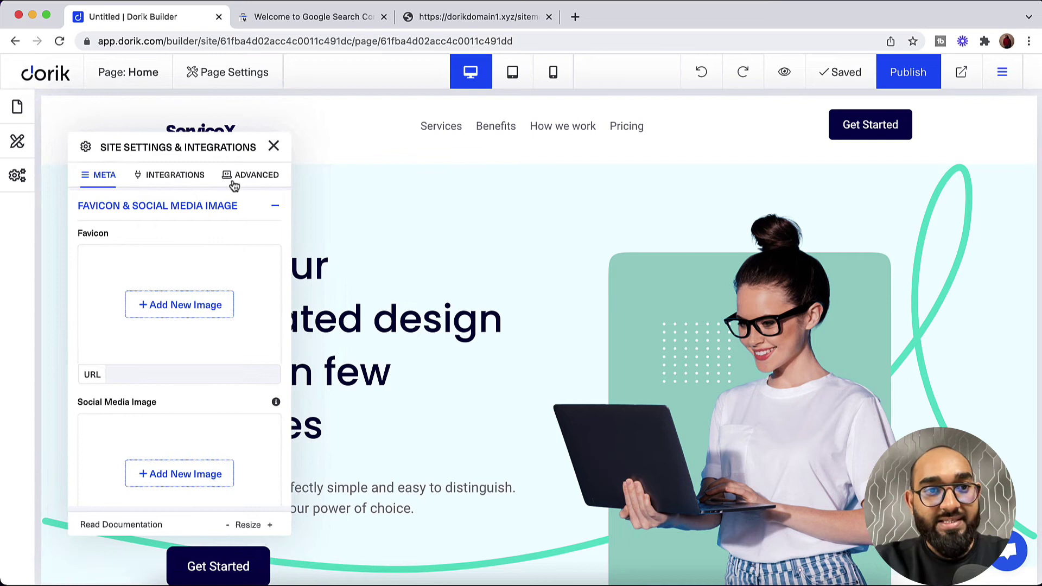
{"action": "left_click", "coordinate": [253, 179]}
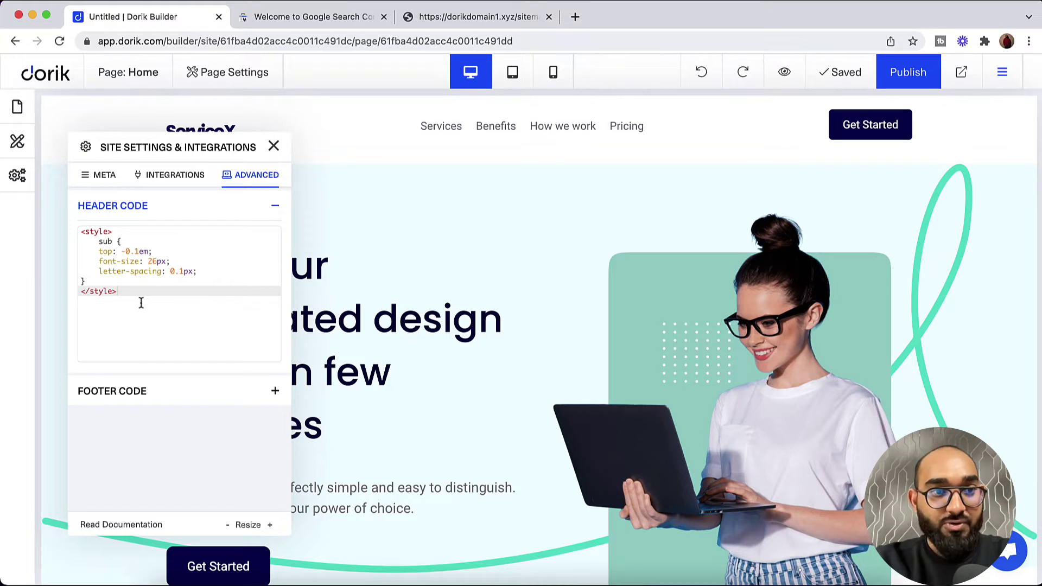
{"action": "key", "text": "Return"}
{"action": "key", "text": "Return"}
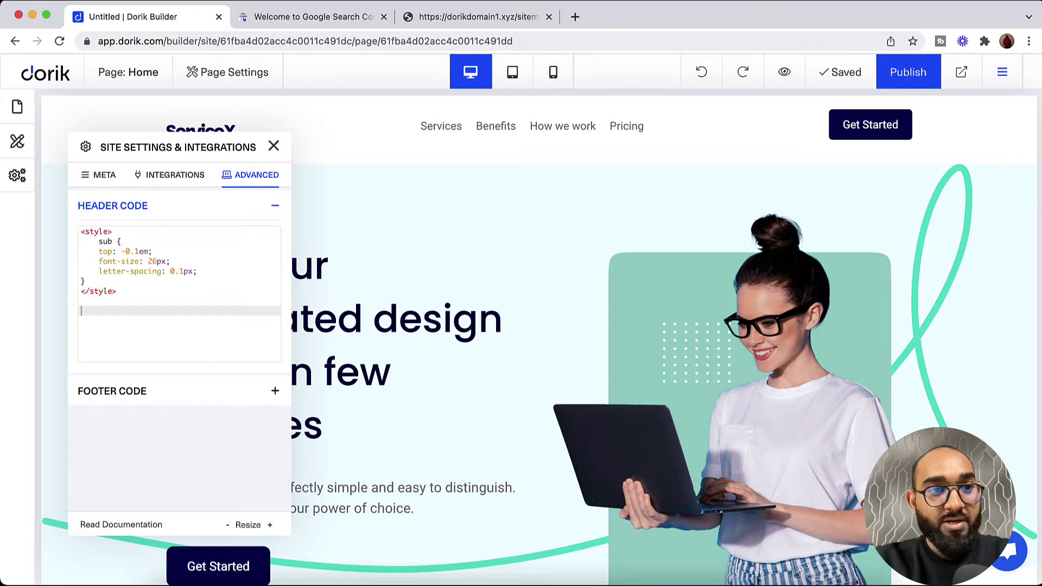
{"action": "key", "text": "super+v"}
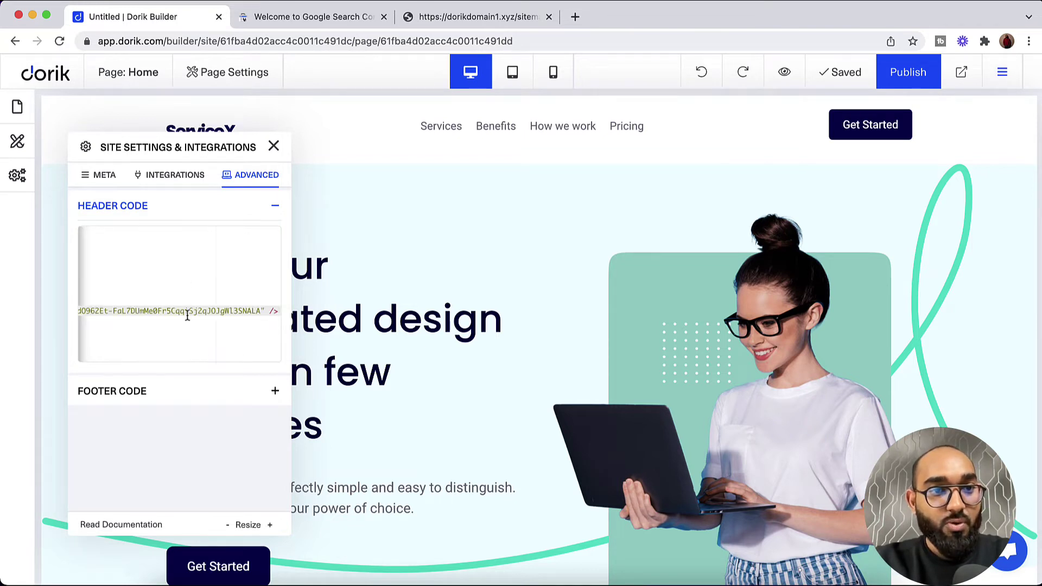
Close the site settings, publish the ServiceX site, and return to Search Console
{"action": "left_click", "coordinate": [273, 148]}
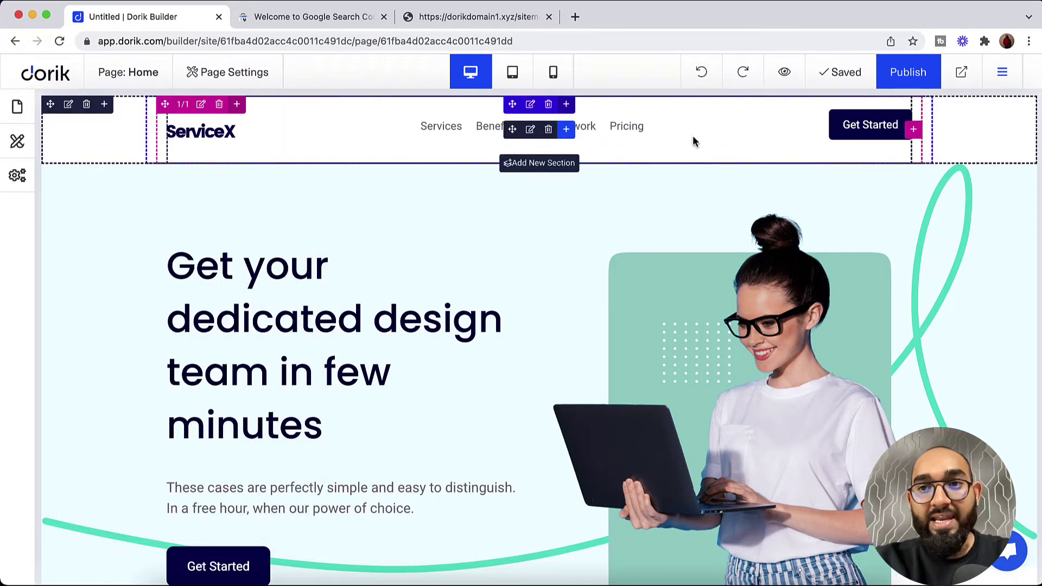
{"action": "left_click", "coordinate": [900, 82]}
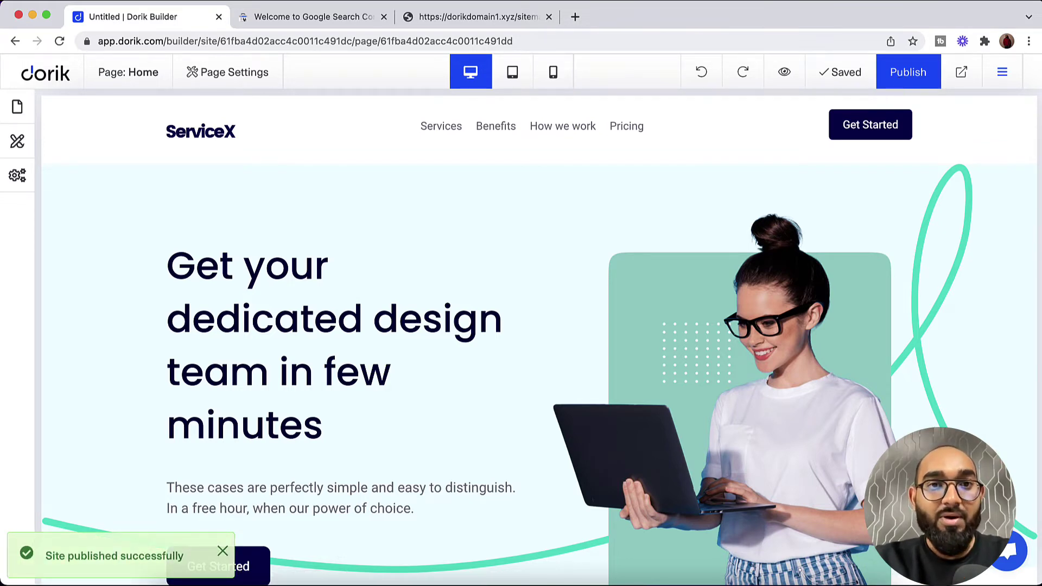
{"action": "left_click", "coordinate": [342, 20]}
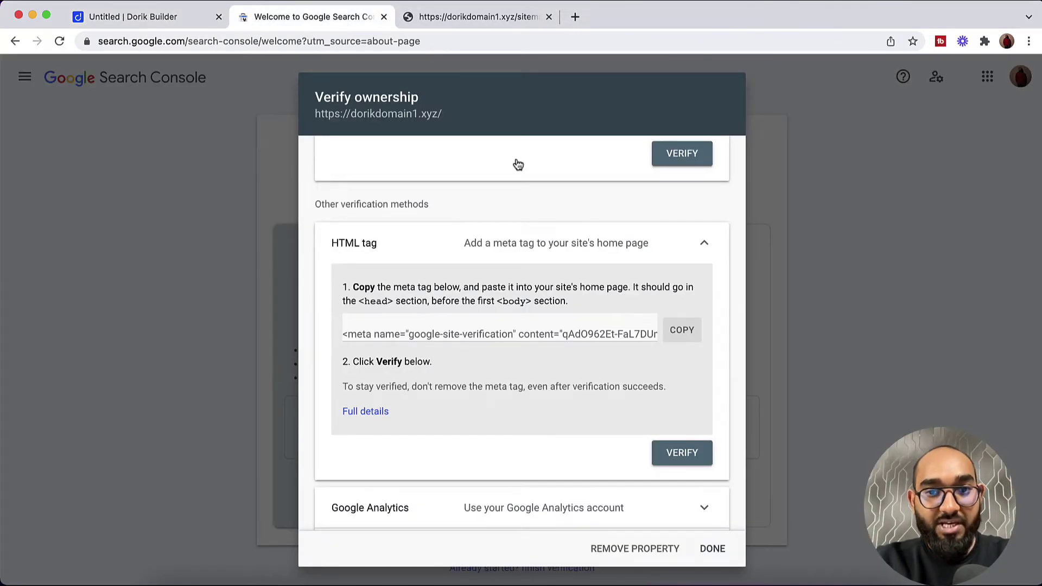
Verify dorikdomain1.xyz with the HTML tag, go to the property, and dismiss the welcome and tips
{"action": "left_click", "coordinate": [682, 456]}
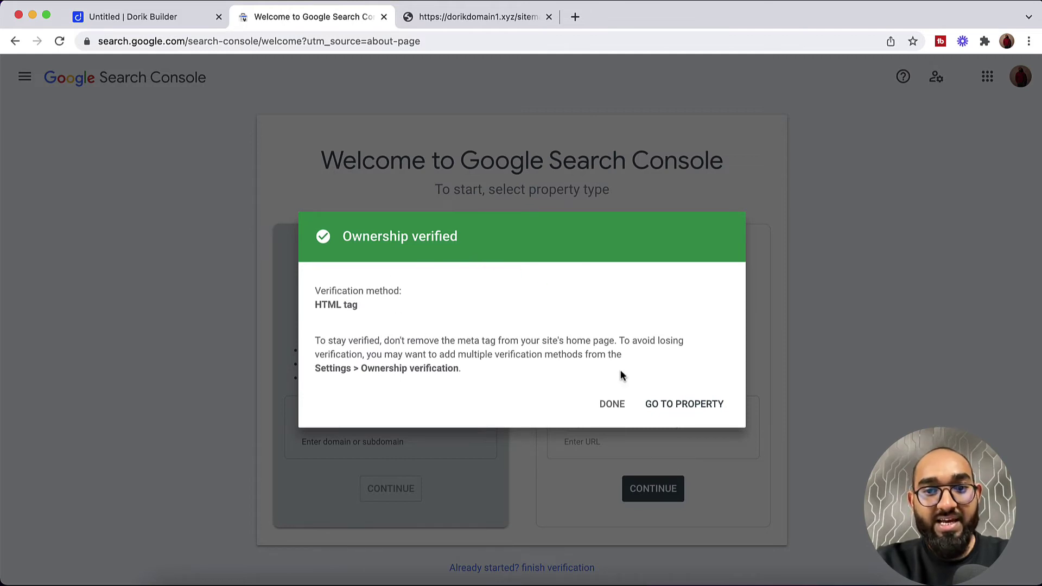
{"action": "left_click", "coordinate": [685, 405]}
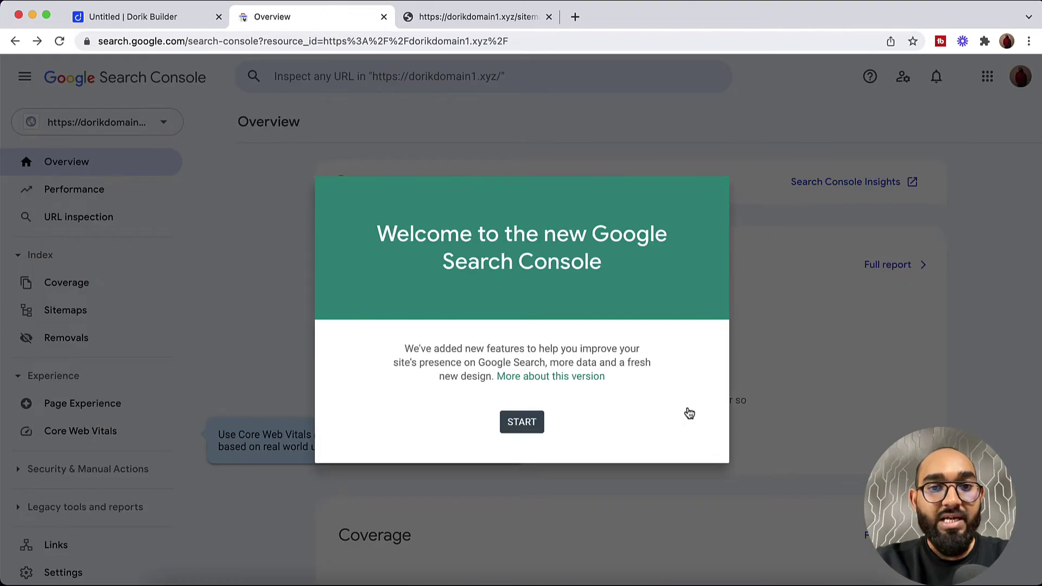
{"action": "left_click", "coordinate": [524, 423]}
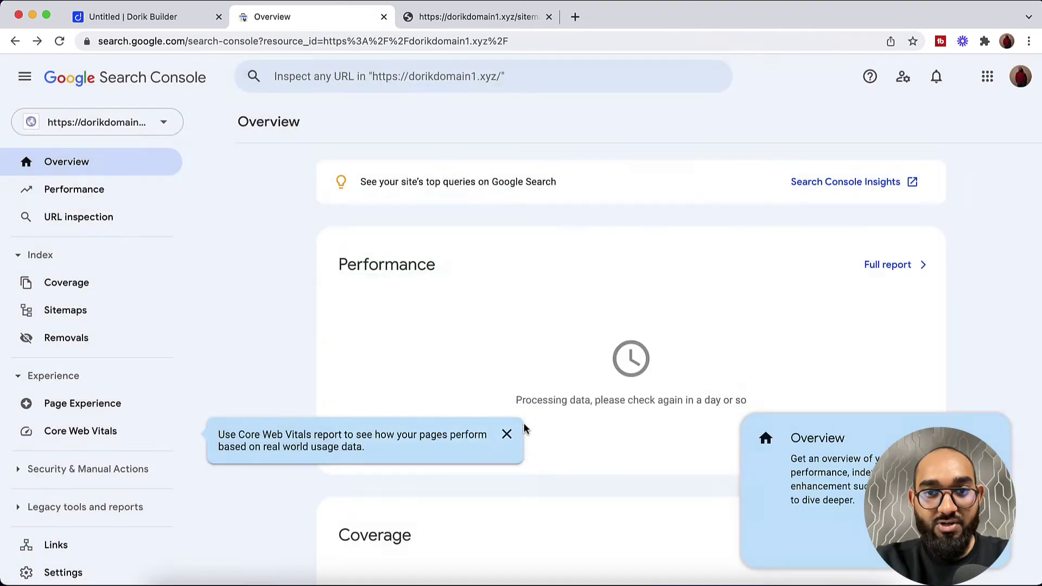
{"action": "left_click", "coordinate": [382, 250]}
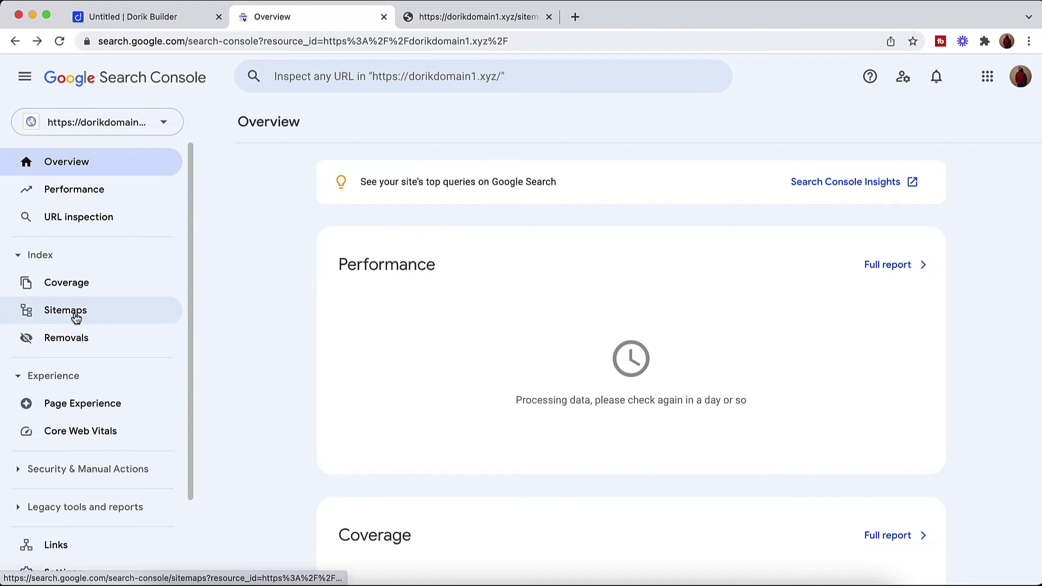
Open the Sitemaps report and copy 'sitemap.xml' from the sitemap page's web address
{"action": "left_click", "coordinate": [37, 266]}
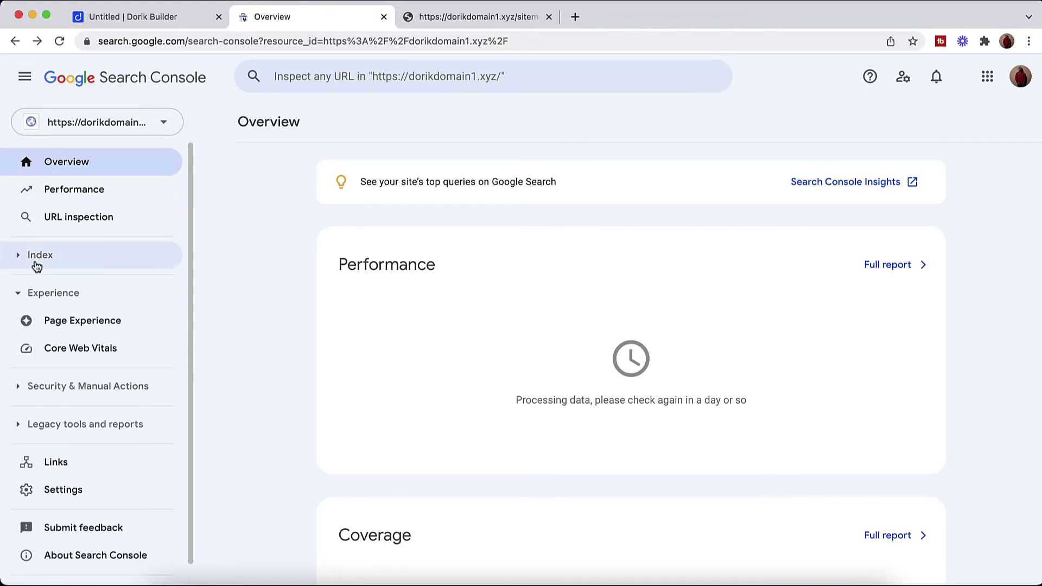
{"action": "left_click", "coordinate": [37, 266]}
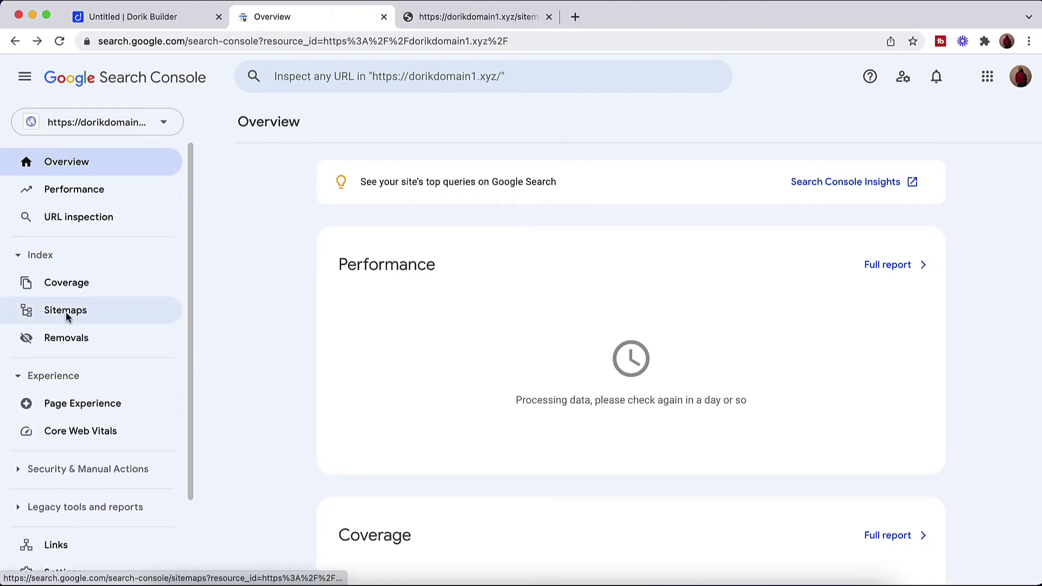
{"action": "left_click", "coordinate": [65, 315]}
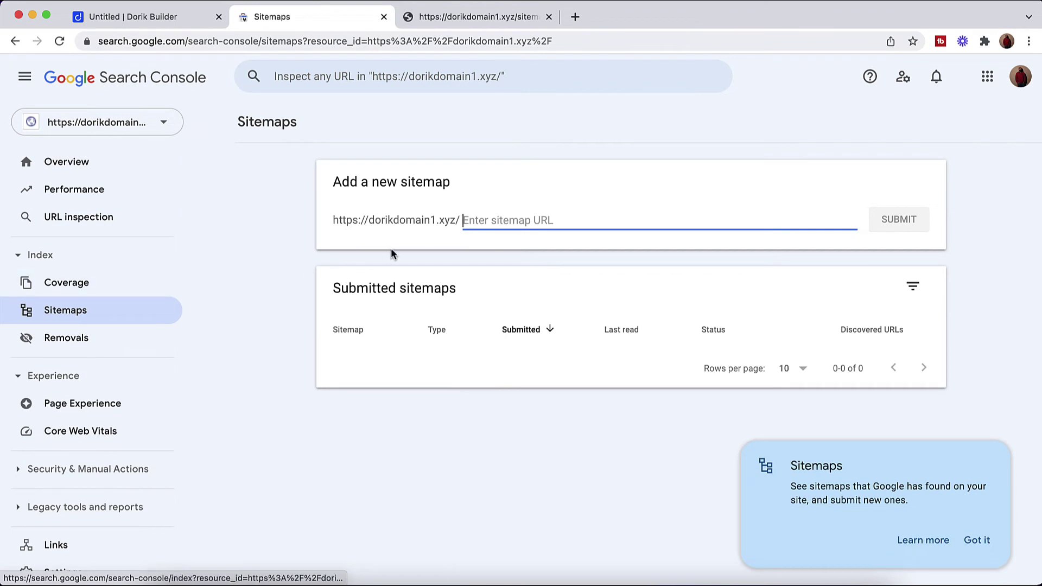
{"action": "left_click_drag", "start_coordinate": [335, 220], "coordinate": [461, 220]}
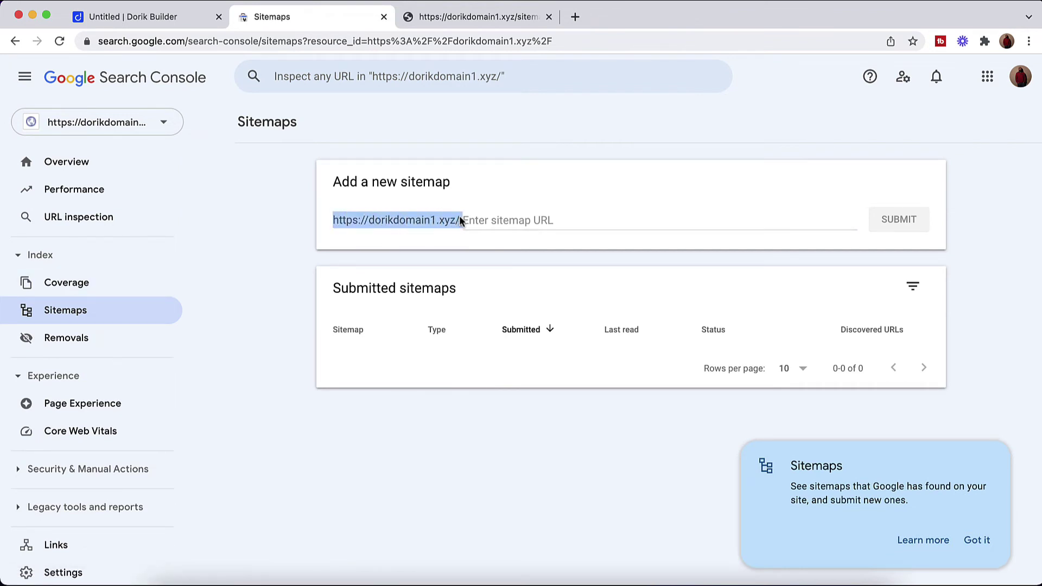
{"action": "left_click", "coordinate": [472, 17]}
{"action": "left_click", "coordinate": [255, 42]}
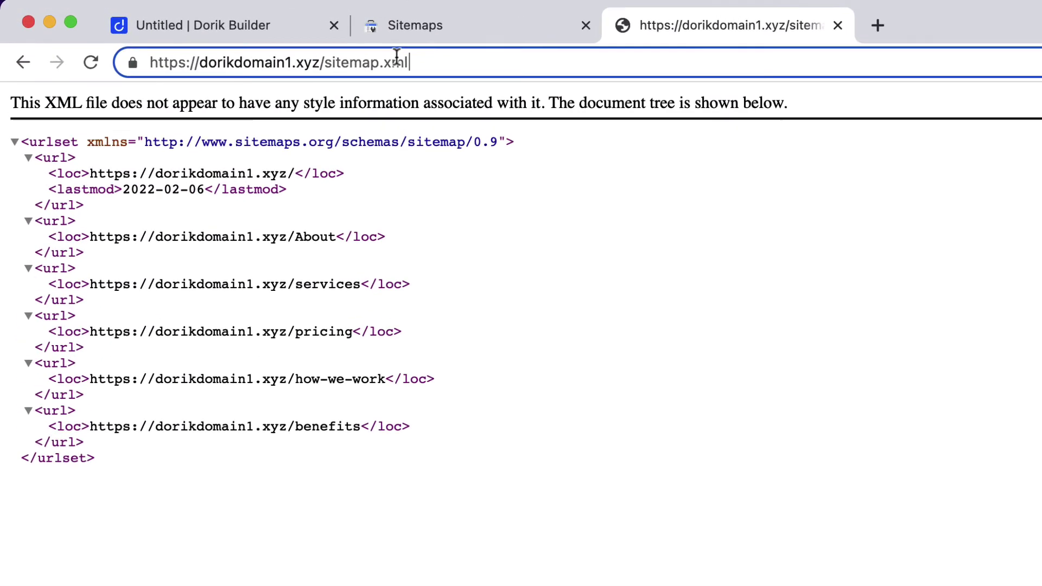
{"action": "left_click_drag", "start_coordinate": [333, 65], "coordinate": [426, 69]}
{"action": "key", "text": "super+c"}
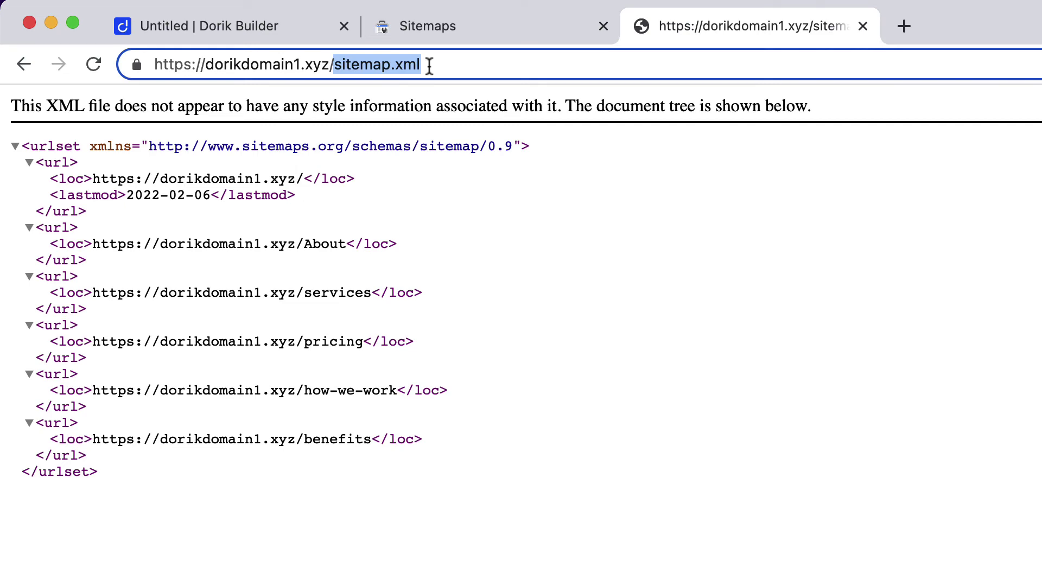
Submit sitemap.xml under Add a new sitemap and acknowledge the success message
{"action": "left_click", "coordinate": [463, 27]}
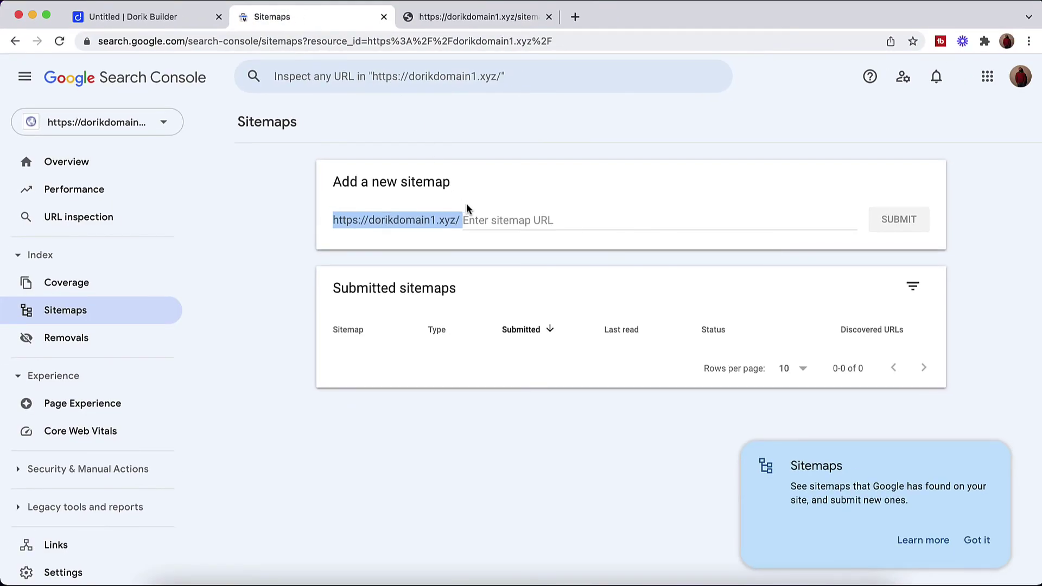
{"action": "left_click", "coordinate": [487, 214]}
{"action": "key", "text": "super+v"}
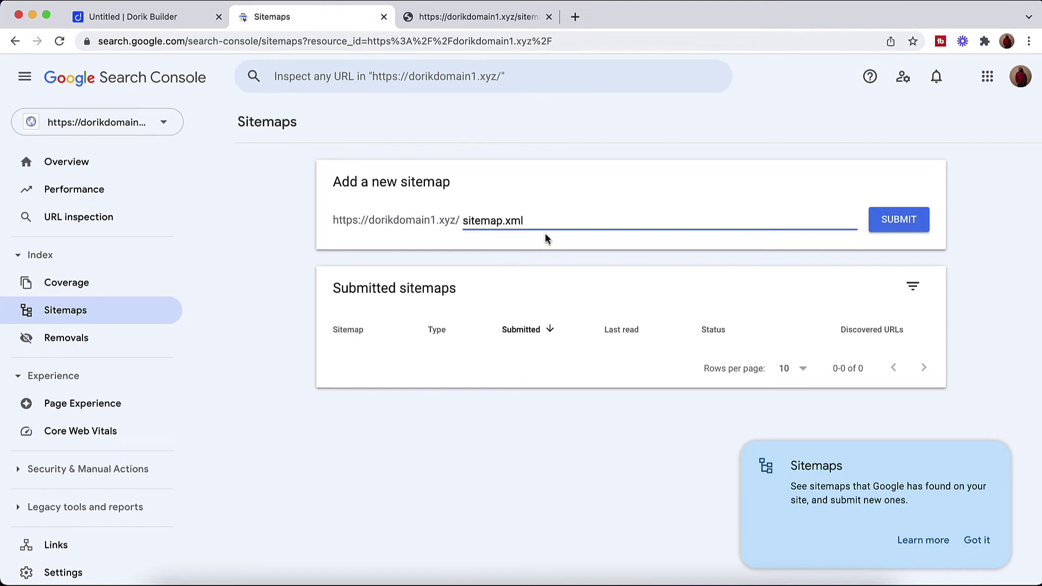
{"action": "left_click", "coordinate": [890, 226]}
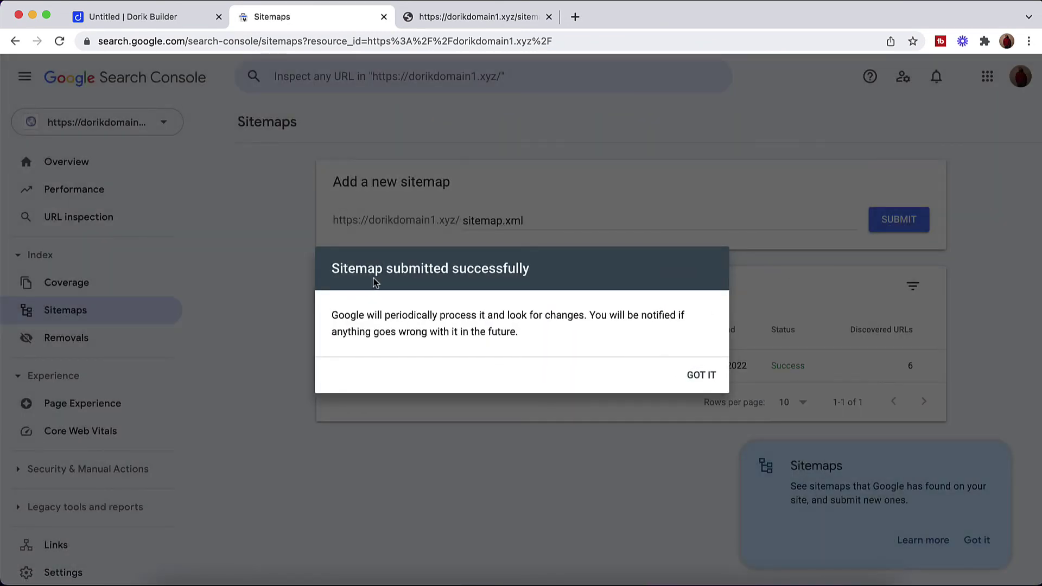
{"action": "left_click", "coordinate": [698, 382]}
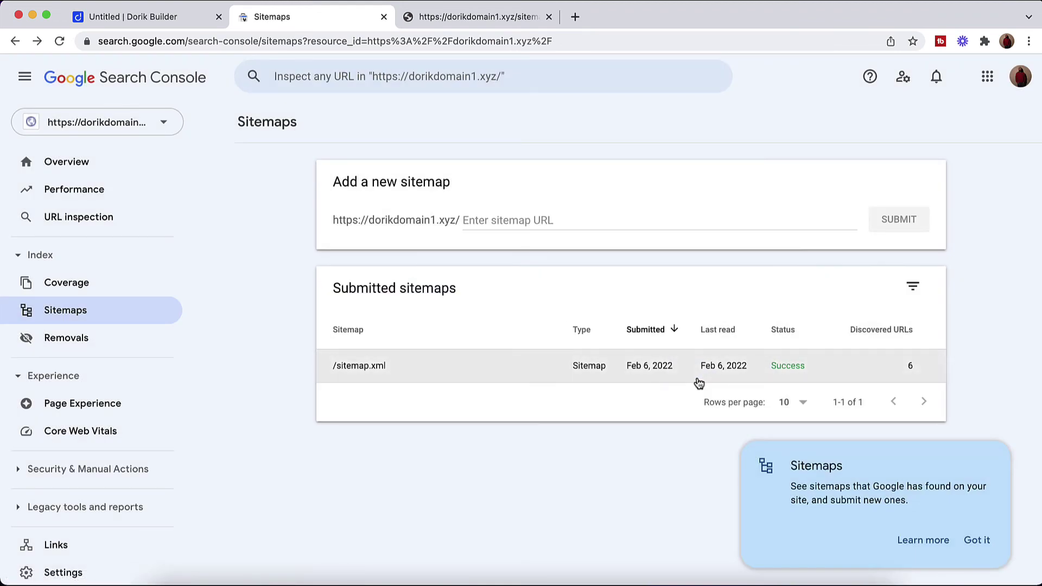